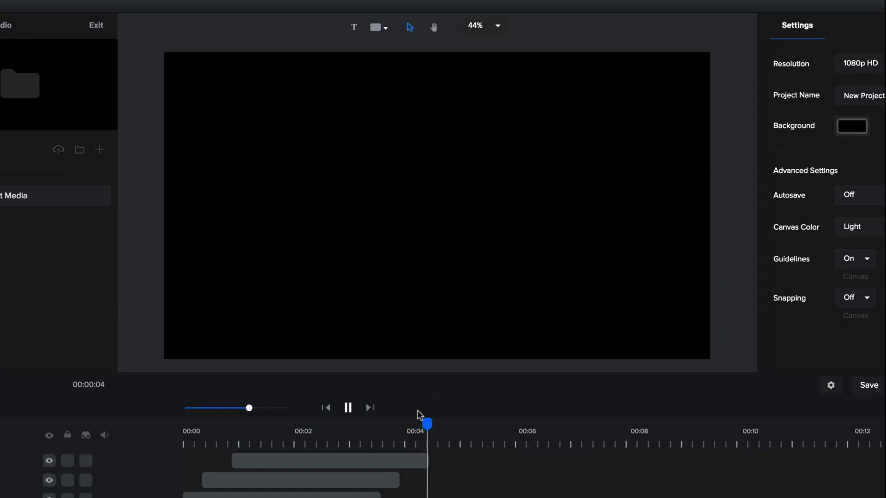
Delete the red, green and blue rings from the canvas and return the playhead to the start of the timeline
{"action": "left_click", "coordinate": [348, 407]}
{"action": "left_click_drag", "start_coordinate": [411, 446], "coordinate": [319, 445]}
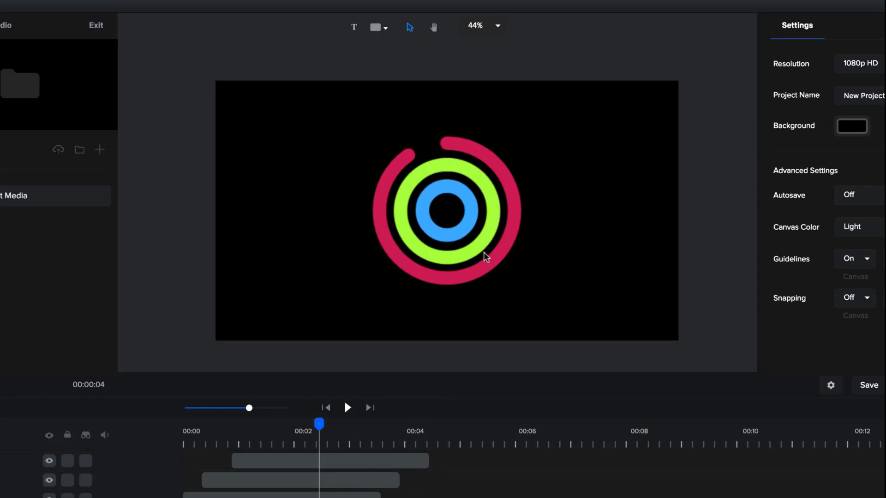
{"action": "left_click", "coordinate": [487, 270]}
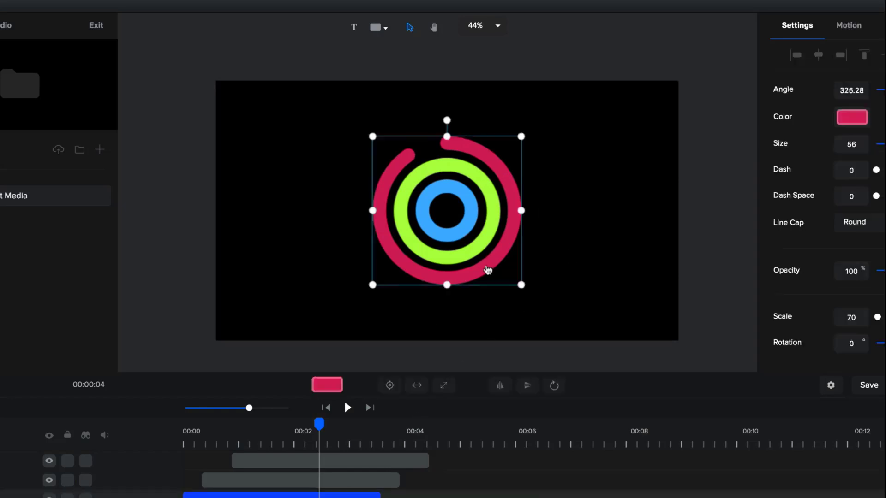
{"action": "key", "text": "Delete"}
{"action": "left_click", "coordinate": [481, 251]}
{"action": "key", "text": "Delete"}
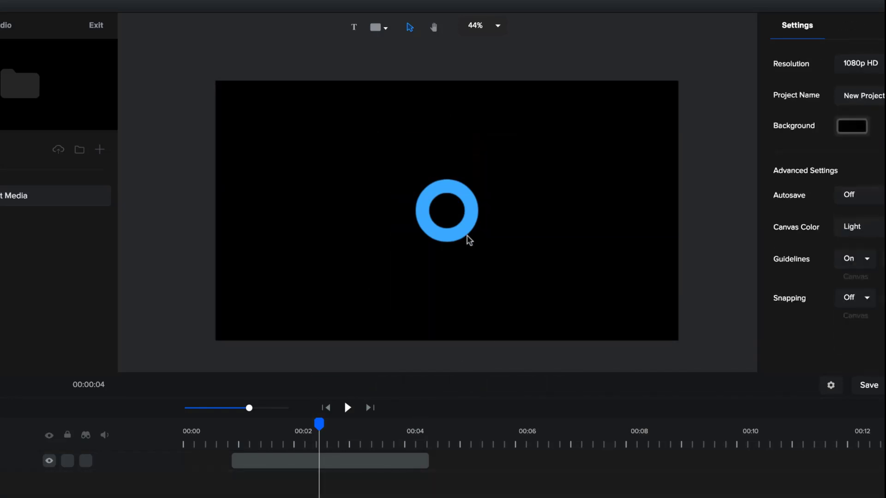
{"action": "left_click", "coordinate": [469, 240]}
{"action": "key", "text": "Delete"}
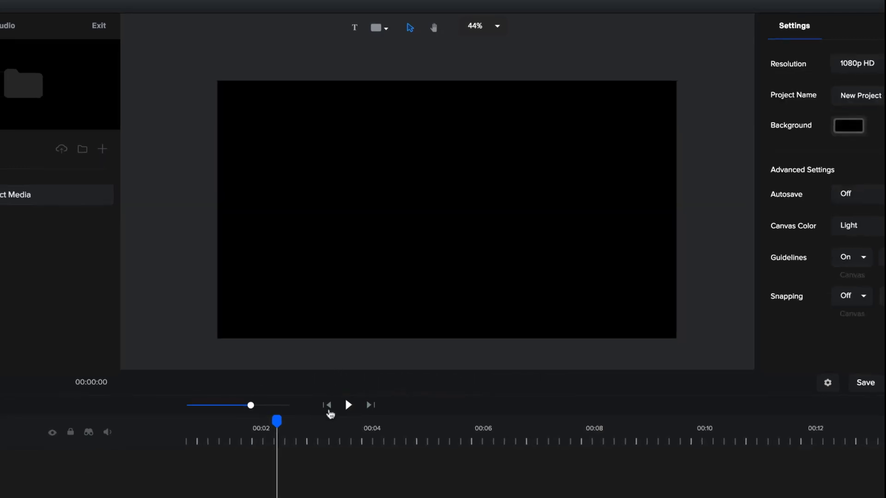
{"action": "left_click", "coordinate": [328, 409]}
{"action": "left_click_drag", "start_coordinate": [325, 477], "coordinate": [315, 489]}
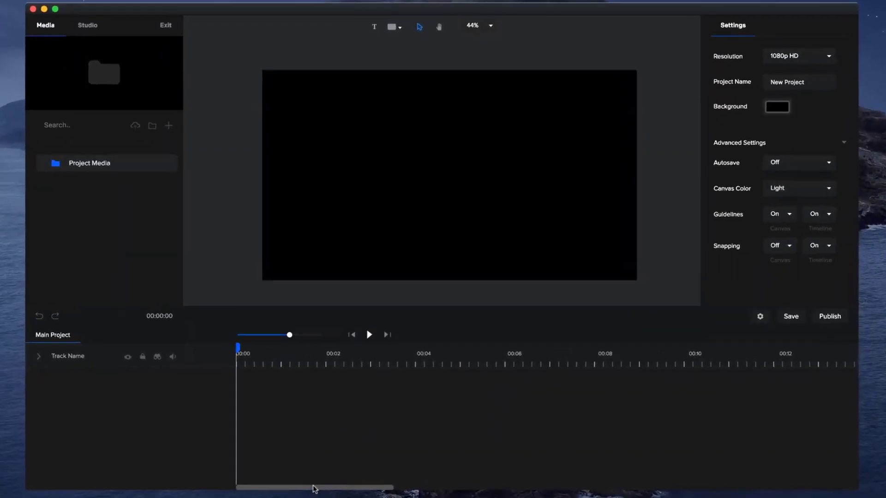
Insert an arc shape and centre it on the canvas
{"action": "left_click", "coordinate": [395, 23]}
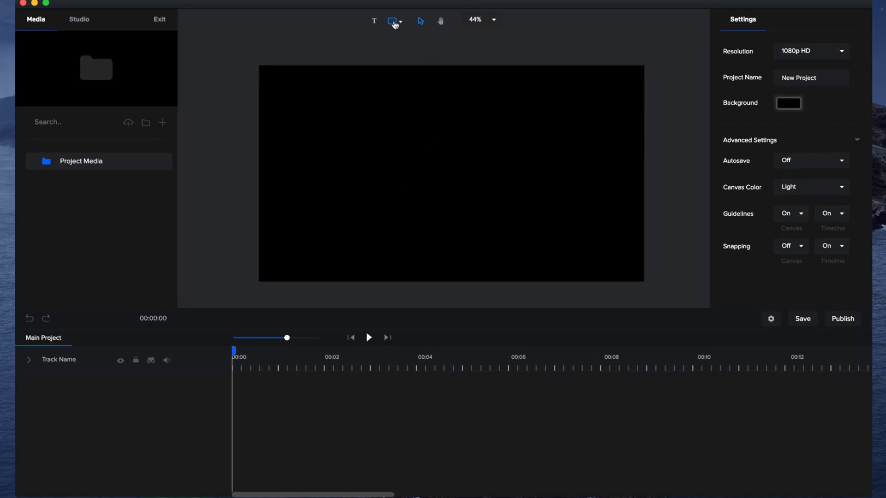
{"action": "left_click", "coordinate": [396, 23]}
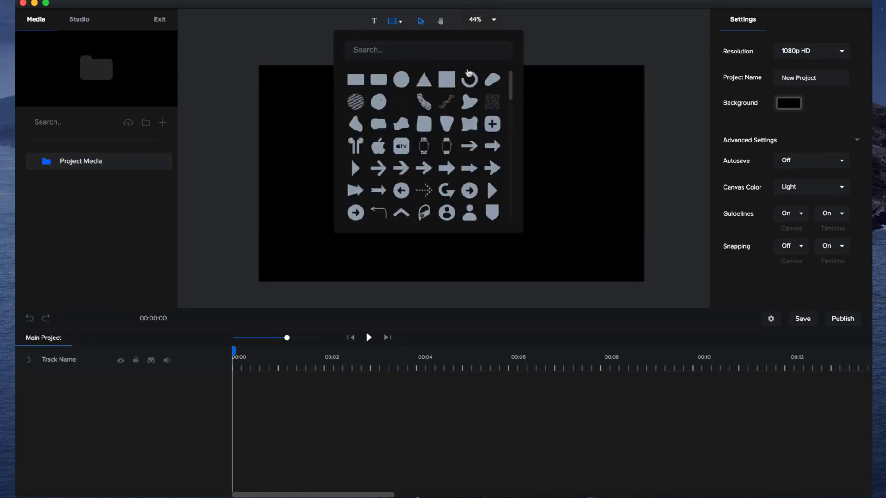
{"action": "left_click", "coordinate": [472, 87]}
{"action": "left_click", "coordinate": [552, 184]}
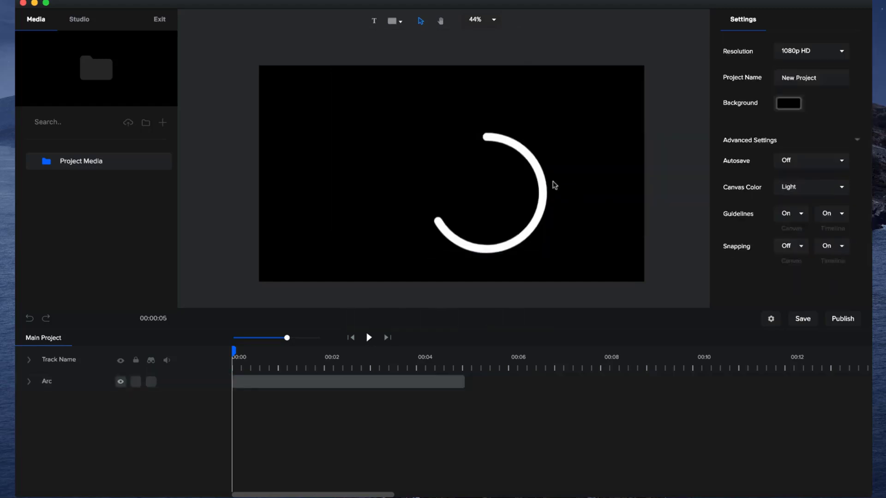
{"action": "left_click", "coordinate": [538, 174]}
{"action": "left_click_drag", "start_coordinate": [538, 174], "coordinate": [512, 143]}
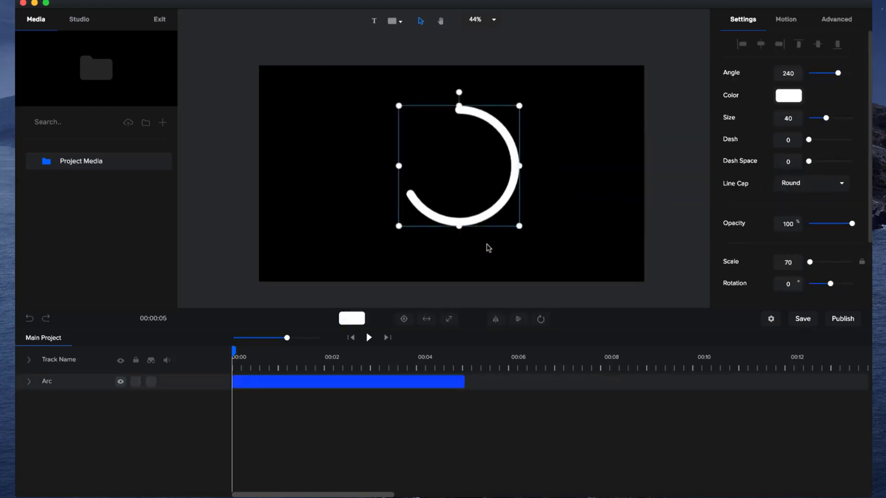
{"action": "left_click", "coordinate": [404, 318]}
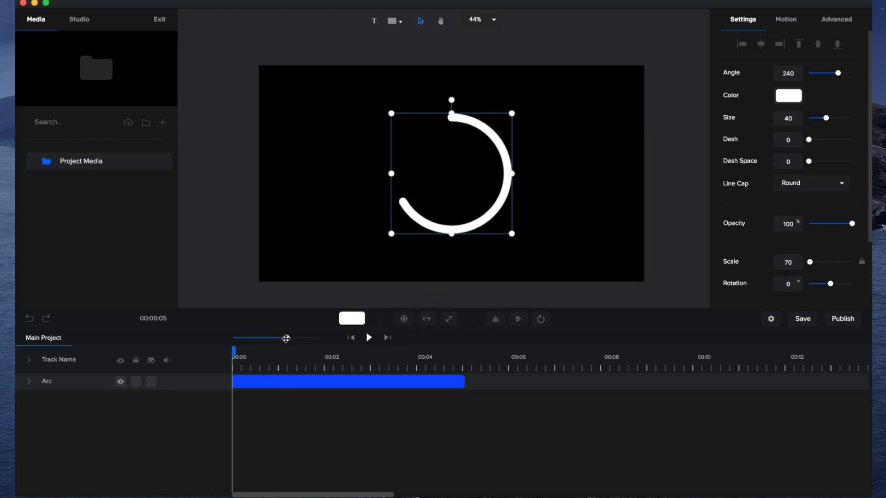
Set the arc's angle to 0 and add a custom animation to its track with the Arc Angle property enabled
{"action": "left_click_drag", "start_coordinate": [287, 338], "coordinate": [294, 338]}
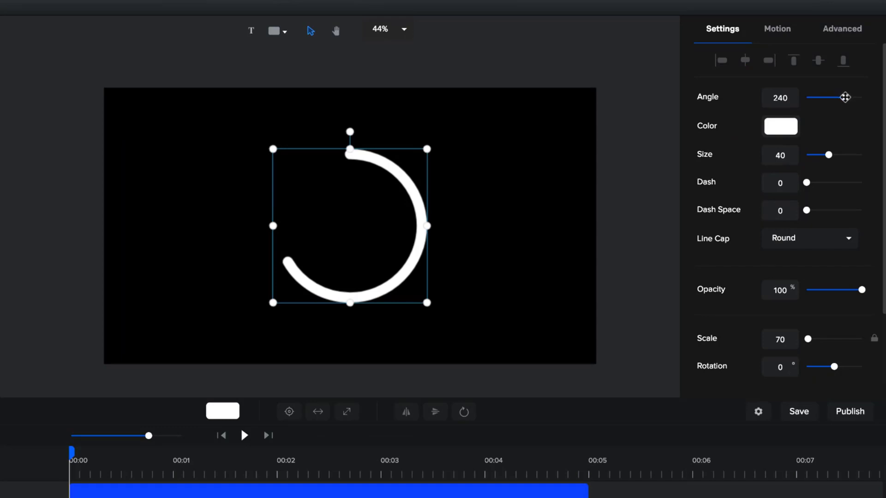
{"action": "left_click_drag", "start_coordinate": [845, 98], "coordinate": [777, 94]}
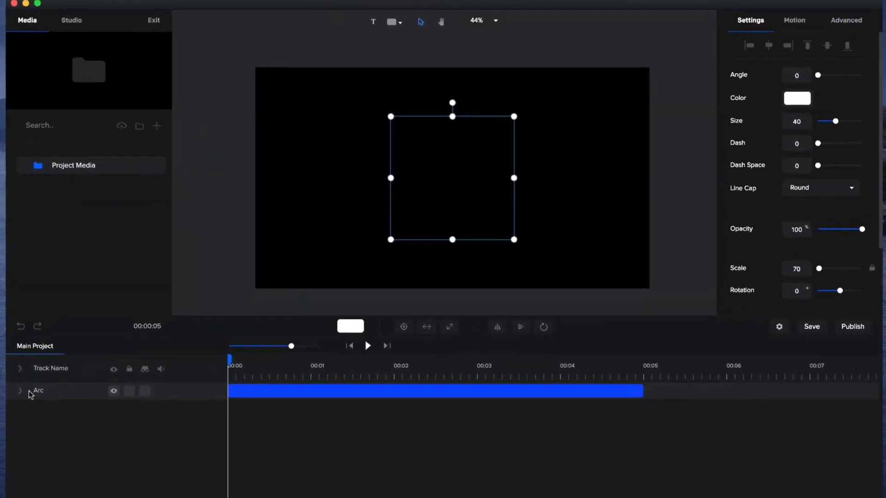
{"action": "left_click", "coordinate": [19, 394]}
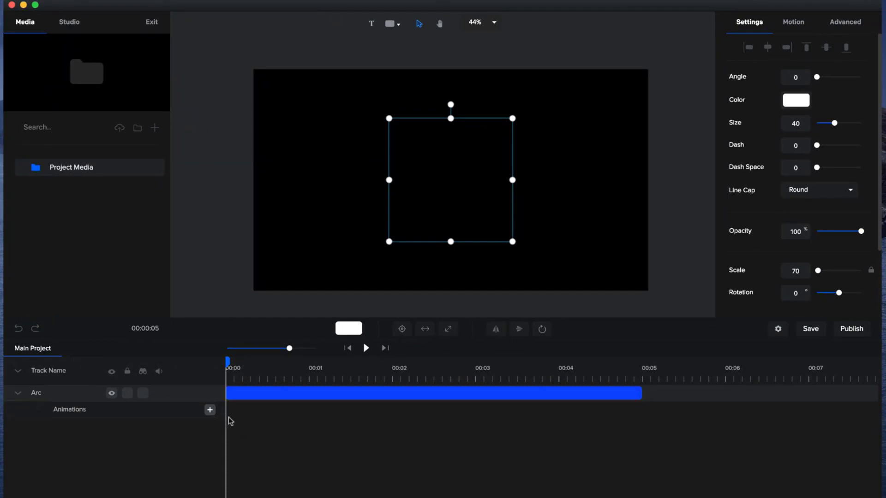
{"action": "left_click", "coordinate": [210, 410]}
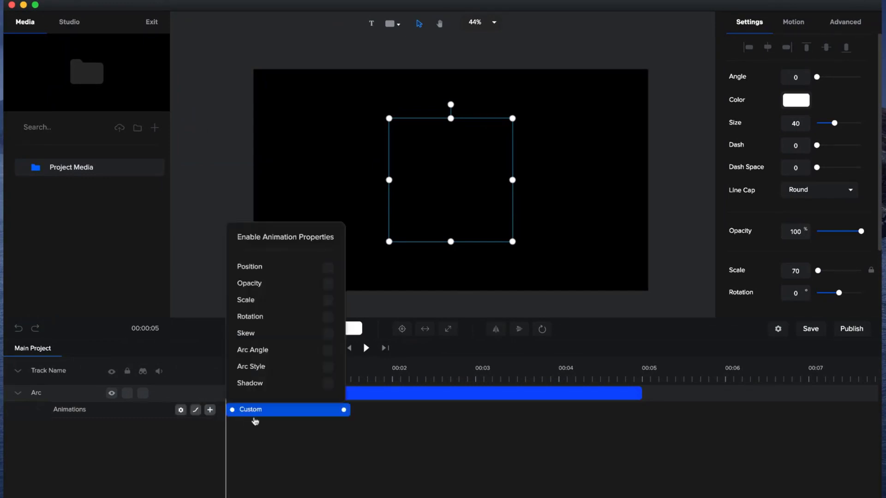
{"action": "left_click", "coordinate": [328, 350]}
{"action": "left_click", "coordinate": [328, 351]}
{"action": "left_click", "coordinate": [328, 350]}
{"action": "left_click", "coordinate": [367, 408]}
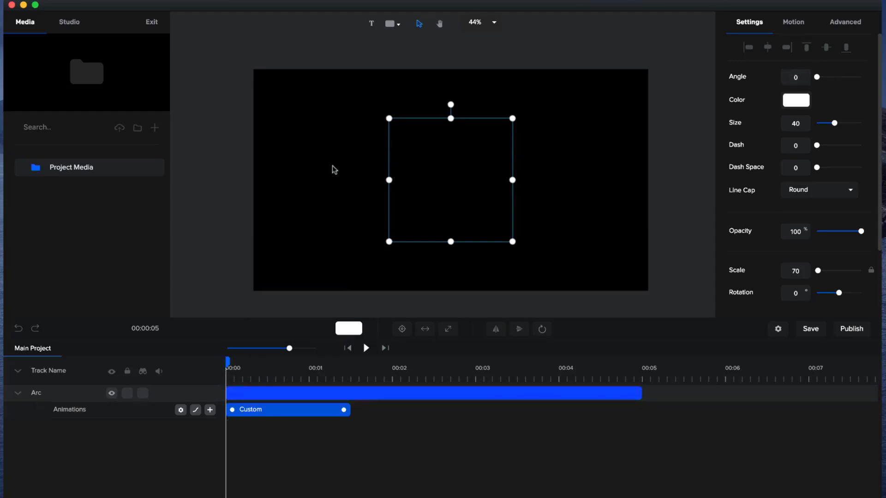
Set the arc's angle to 360 at the end of the custom animation, at about 1.5 seconds, and preview it from the start
{"action": "left_click_drag", "start_coordinate": [227, 361], "coordinate": [357, 363]}
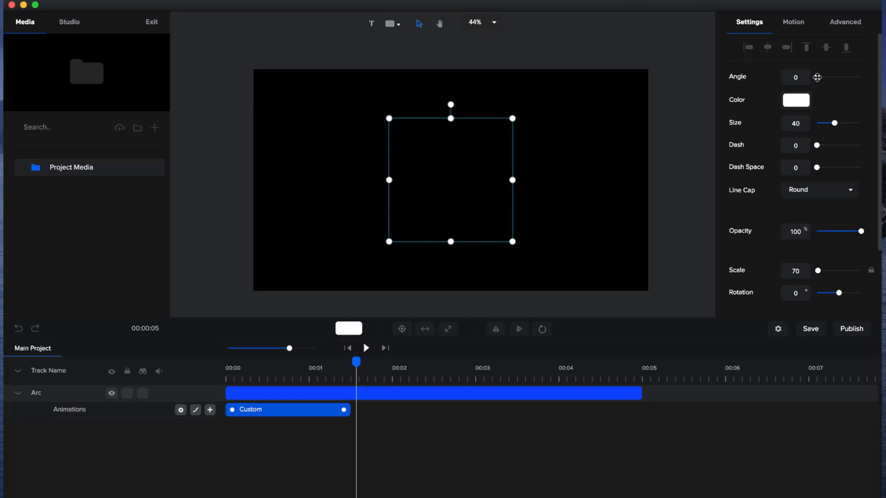
{"action": "left_click_drag", "start_coordinate": [818, 77], "coordinate": [861, 78]}
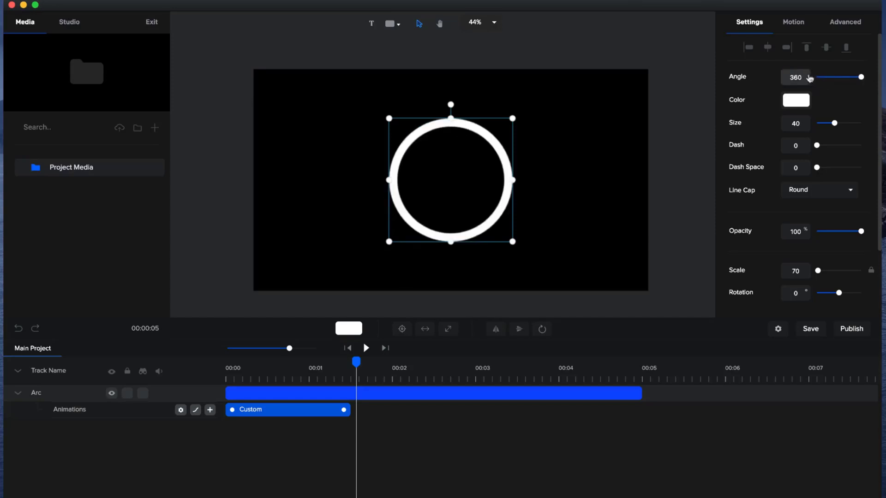
{"action": "left_click", "coordinate": [353, 352]}
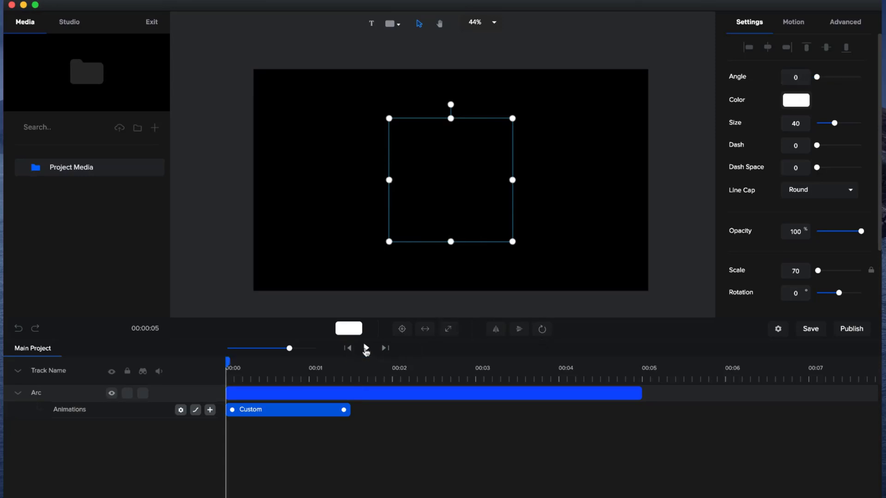
{"action": "left_click", "coordinate": [366, 348]}
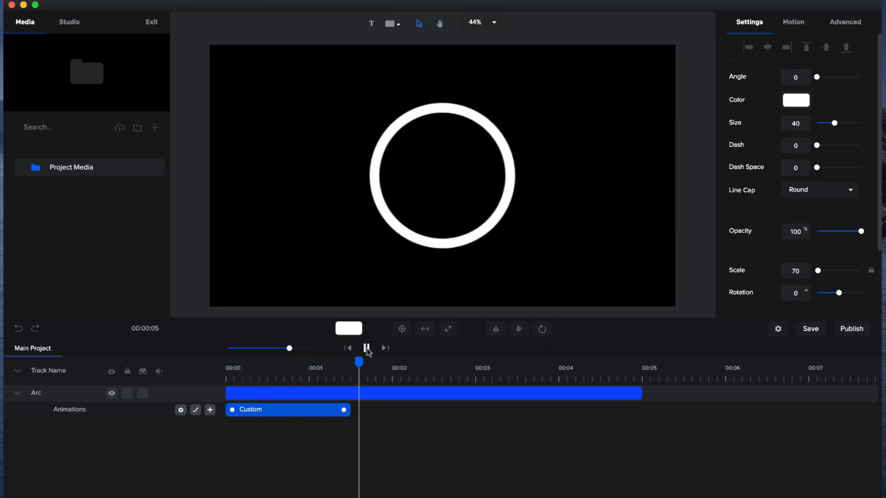
{"action": "left_click", "coordinate": [367, 349]}
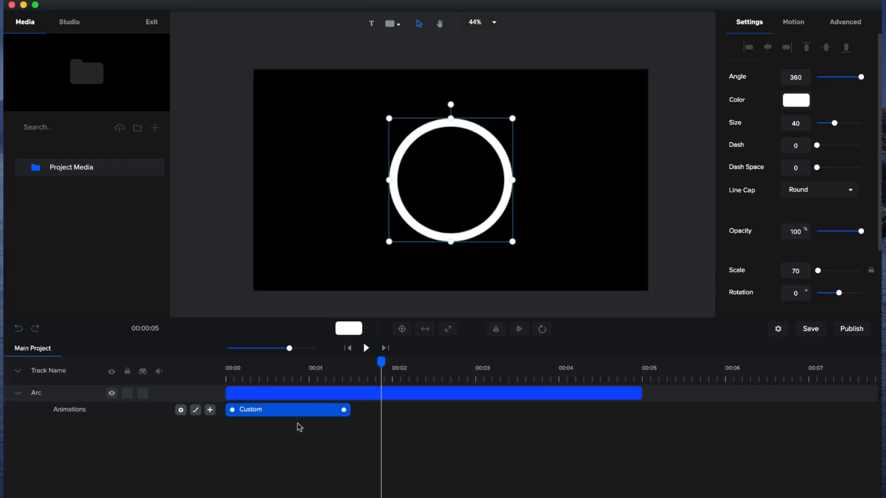
Give the arc's custom animation a Power easing of type Both and preview it from the start
{"action": "right_click", "coordinate": [265, 413]}
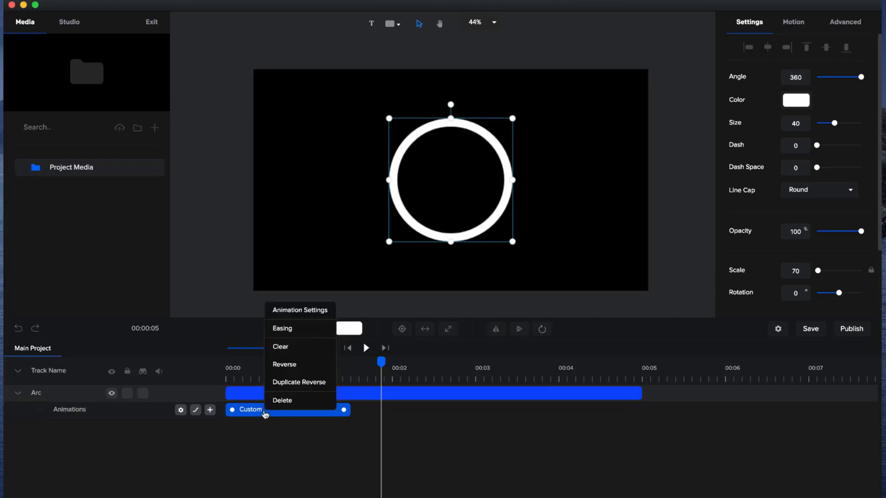
{"action": "left_click", "coordinate": [293, 329]}
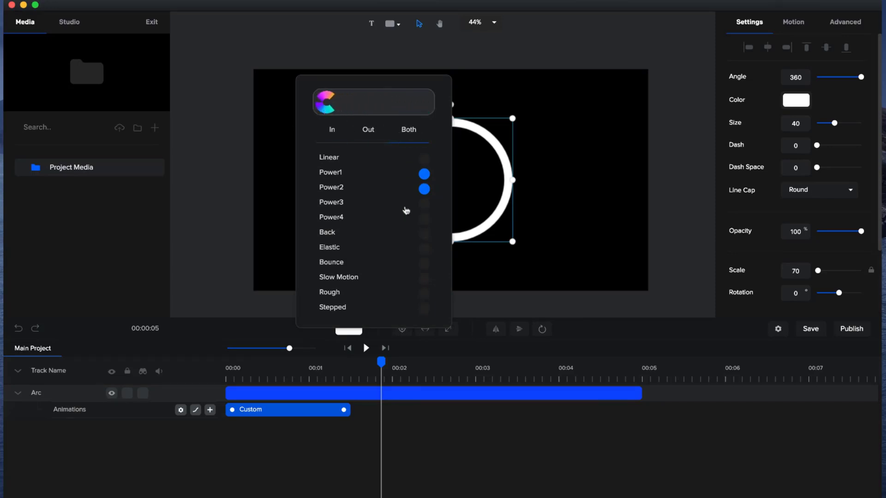
{"action": "left_click", "coordinate": [503, 296]}
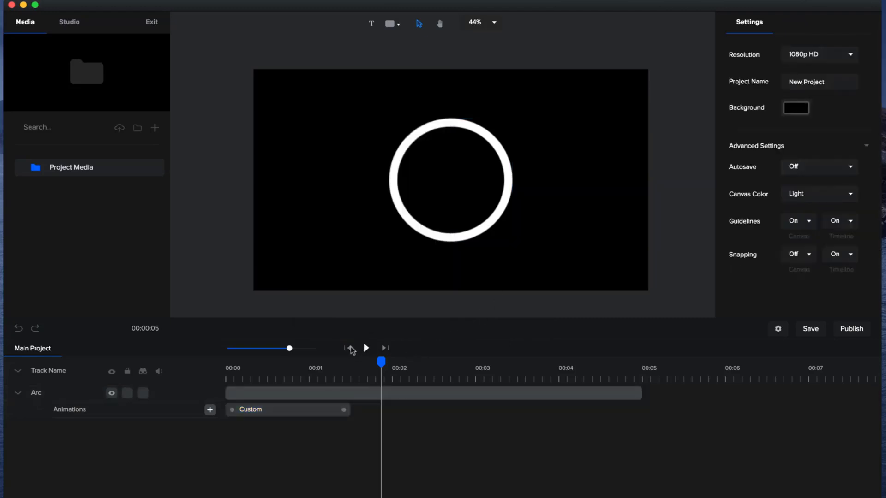
{"action": "left_click", "coordinate": [350, 348]}
{"action": "left_click", "coordinate": [365, 350]}
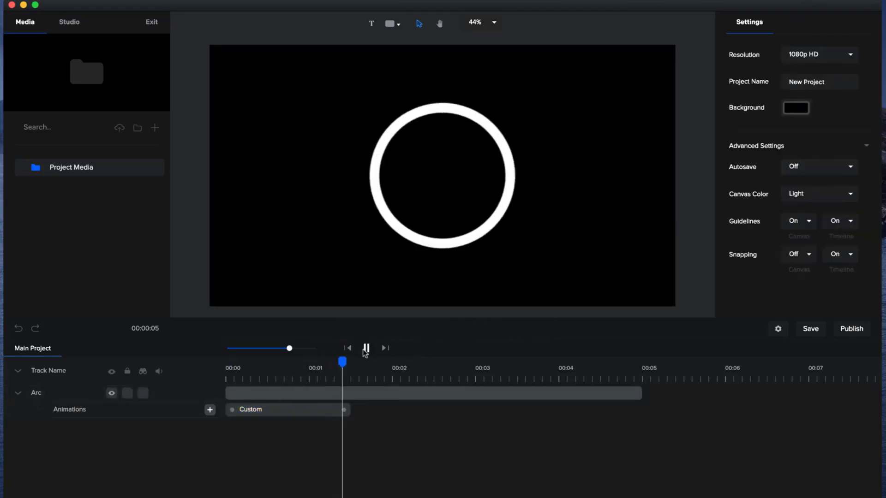
{"action": "left_click", "coordinate": [365, 351]}
Create a reversed duplicate of the arc's animation, shorten the arc clip to about 3 seconds, and preview it
{"action": "left_click", "coordinate": [347, 412]}
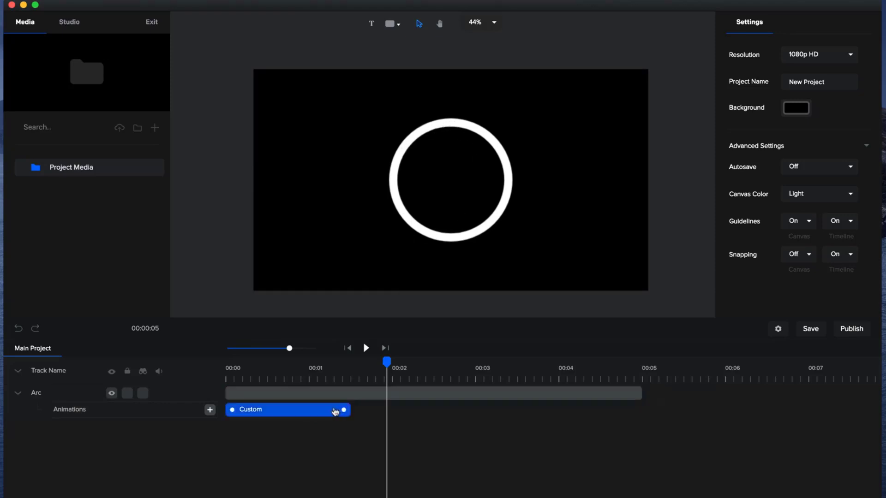
{"action": "right_click", "coordinate": [308, 412]}
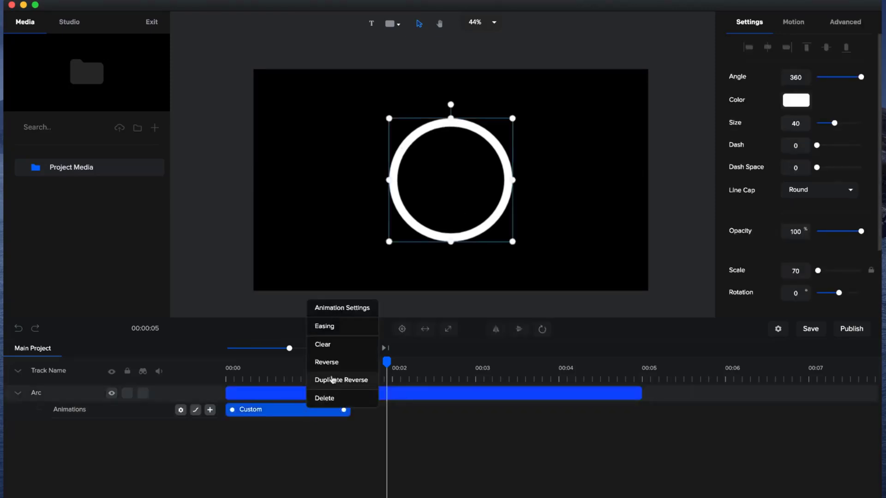
{"action": "left_click", "coordinate": [334, 380]}
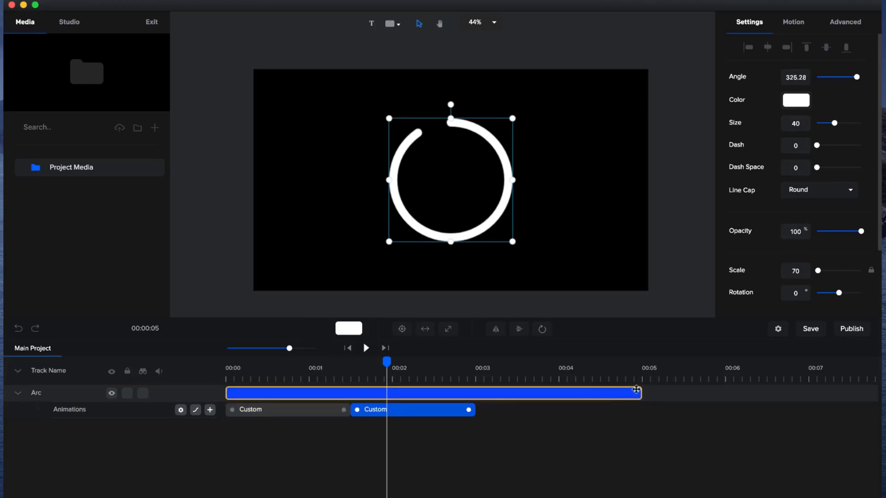
{"action": "left_click_drag", "start_coordinate": [633, 394], "coordinate": [479, 402]}
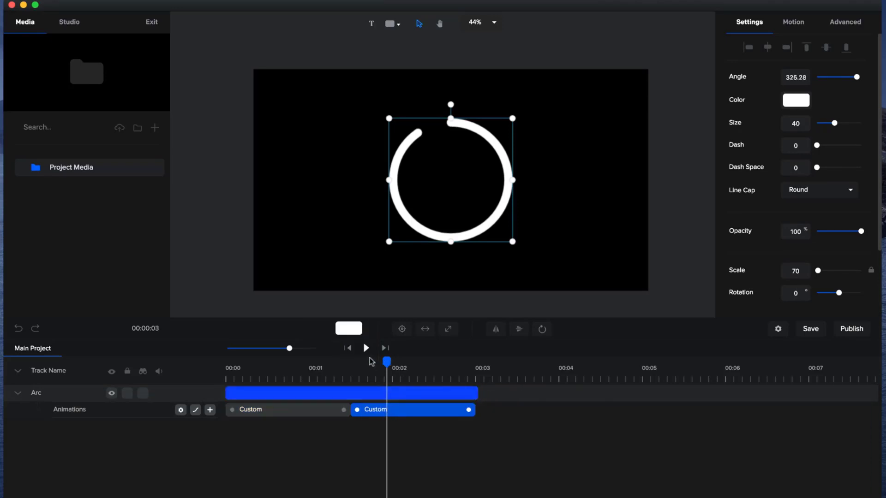
{"action": "left_click", "coordinate": [351, 348]}
{"action": "left_click", "coordinate": [366, 349]}
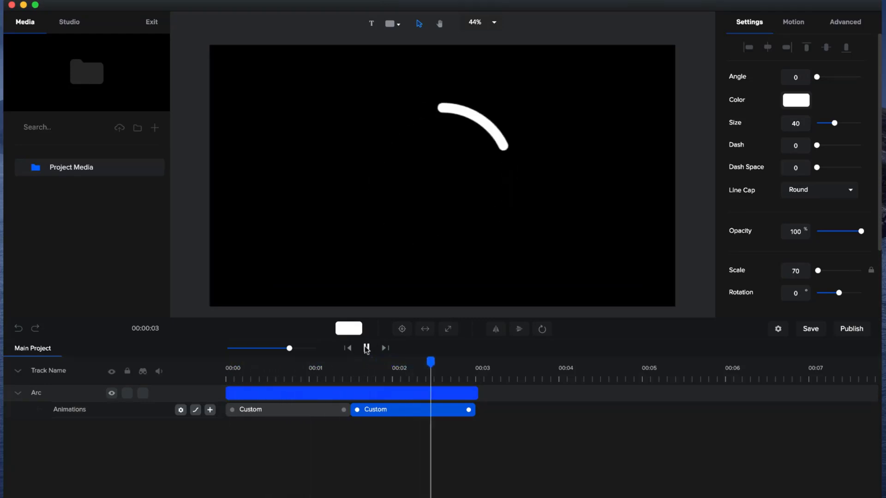
Extend the arc clip slightly past 3 seconds and shift the reversed animation to its end, leaving a short gap after the first
{"action": "left_click_drag", "start_coordinate": [396, 367], "coordinate": [351, 372]}
{"action": "left_click", "coordinate": [466, 392]}
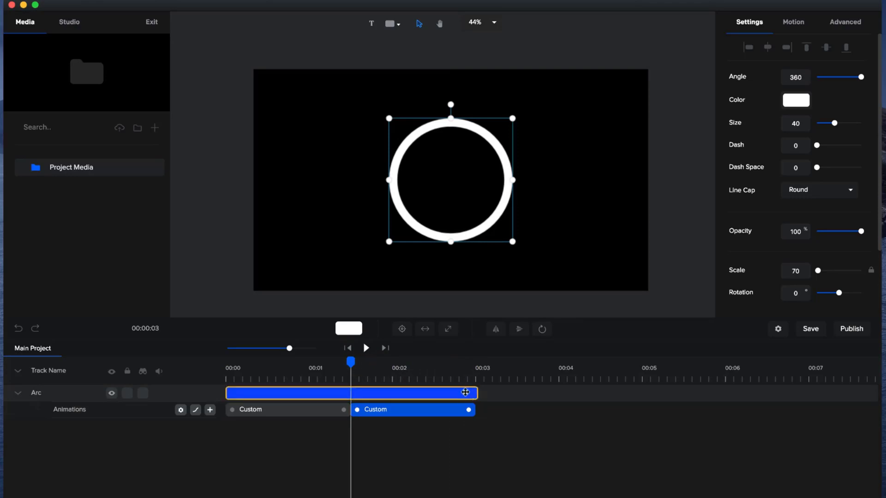
{"action": "left_click_drag", "start_coordinate": [474, 390], "coordinate": [472, 412]}
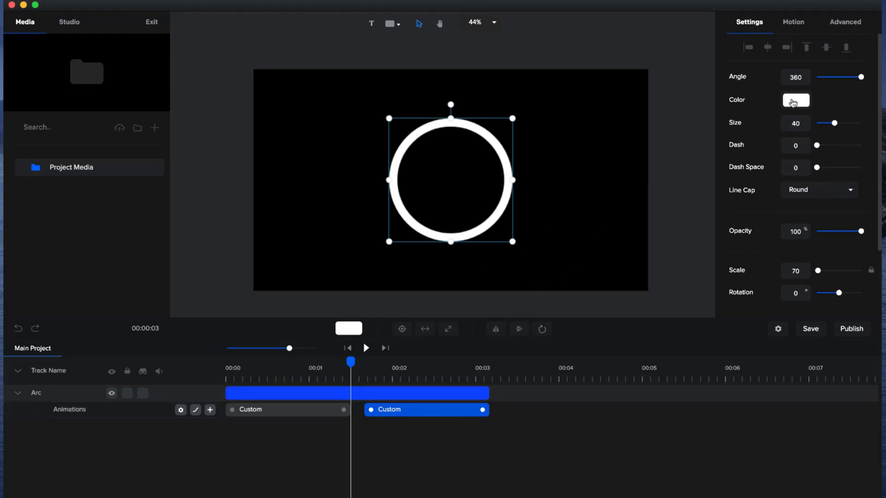
Set the arc's color to pink-red #FF1055 and its size to 63
{"action": "left_click", "coordinate": [793, 105]}
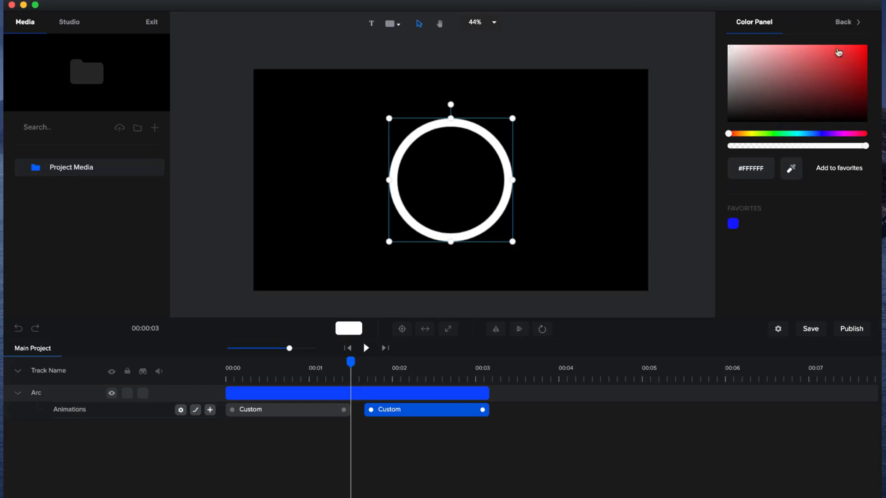
{"action": "left_click", "coordinate": [855, 134]}
{"action": "left_click_drag", "start_coordinate": [863, 75], "coordinate": [859, 46]}
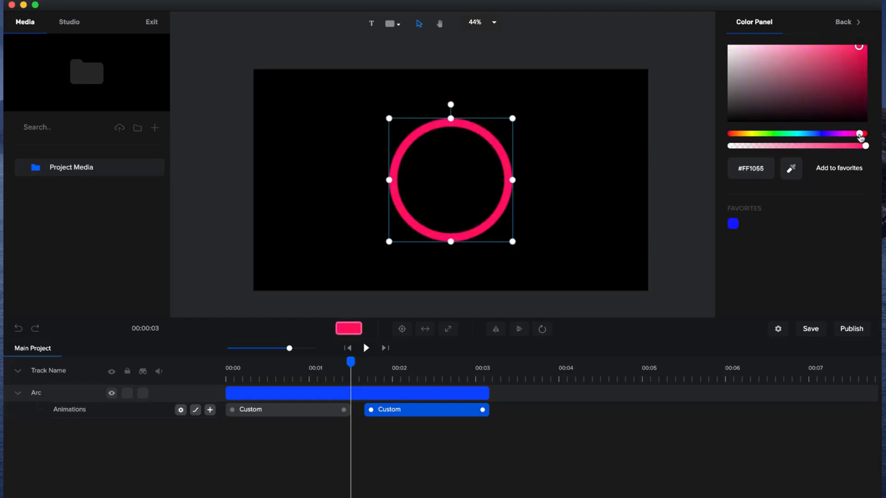
{"action": "left_click", "coordinate": [848, 21]}
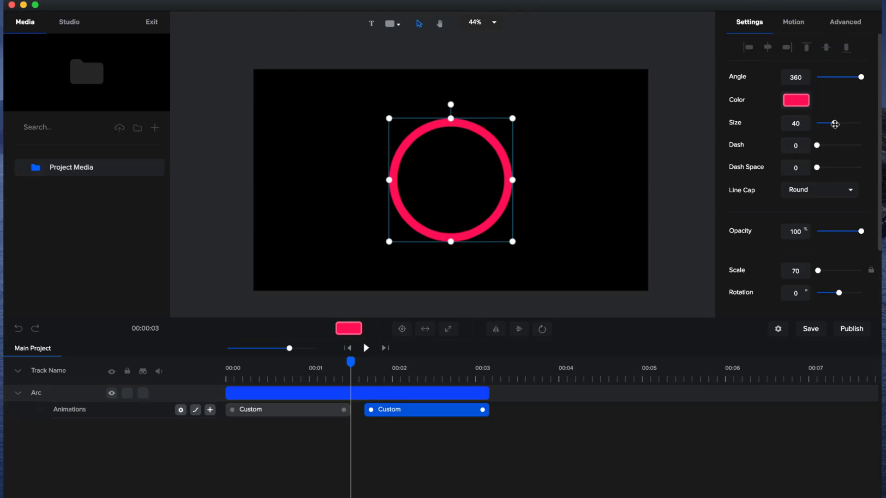
{"action": "left_click_drag", "start_coordinate": [835, 123], "coordinate": [843, 123]}
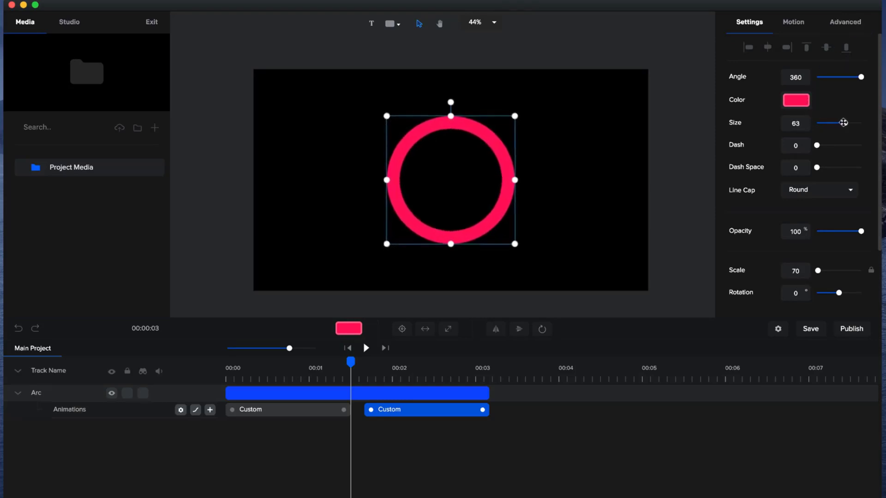
Duplicate the pink-red arc with its animations, naming the lower track RED and the upper track GREEN
{"action": "left_click", "coordinate": [404, 391]}
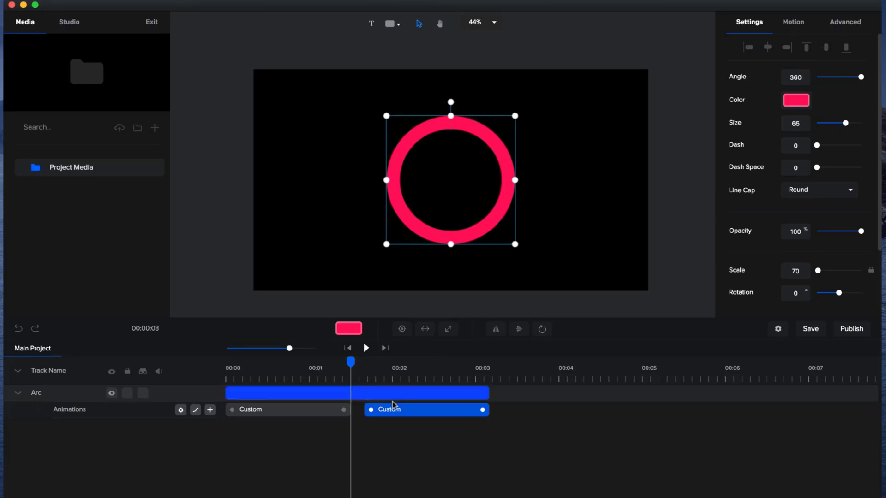
{"action": "key", "text": "super+d"}
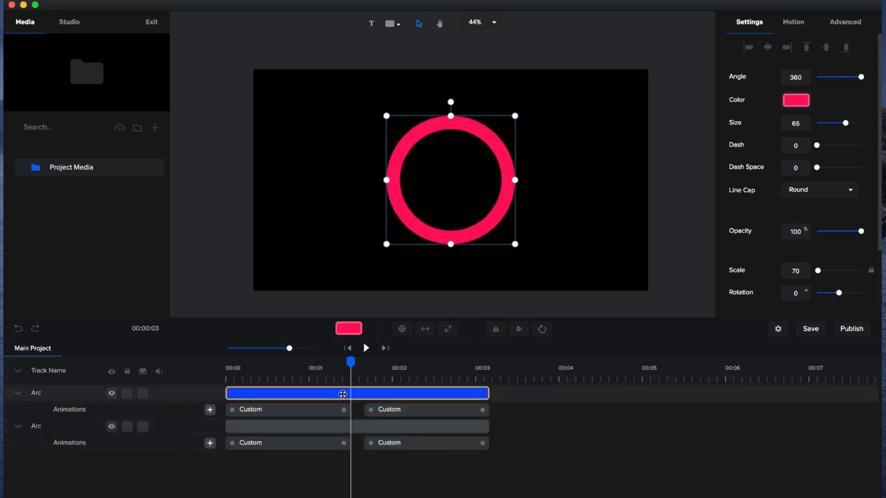
{"action": "left_click", "coordinate": [264, 425]}
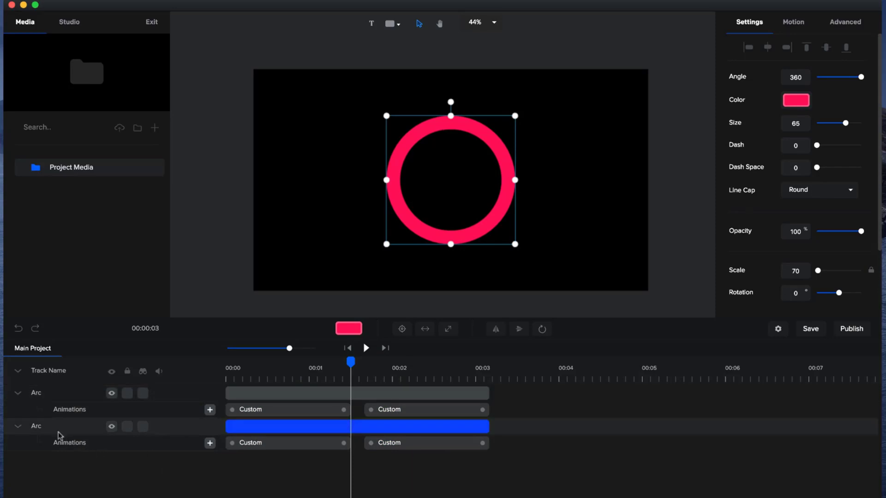
{"action": "double_click", "coordinate": [40, 429]}
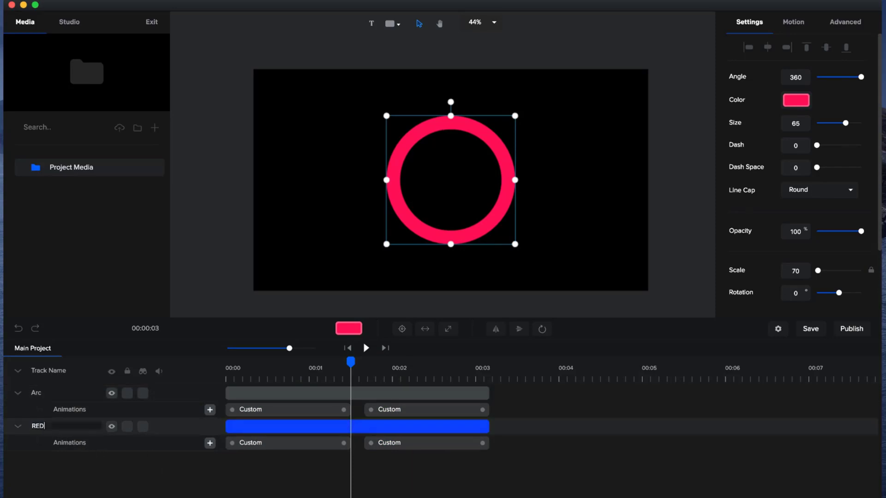
{"action": "key", "text": "Return"}
{"action": "double_click", "coordinate": [39, 392]}
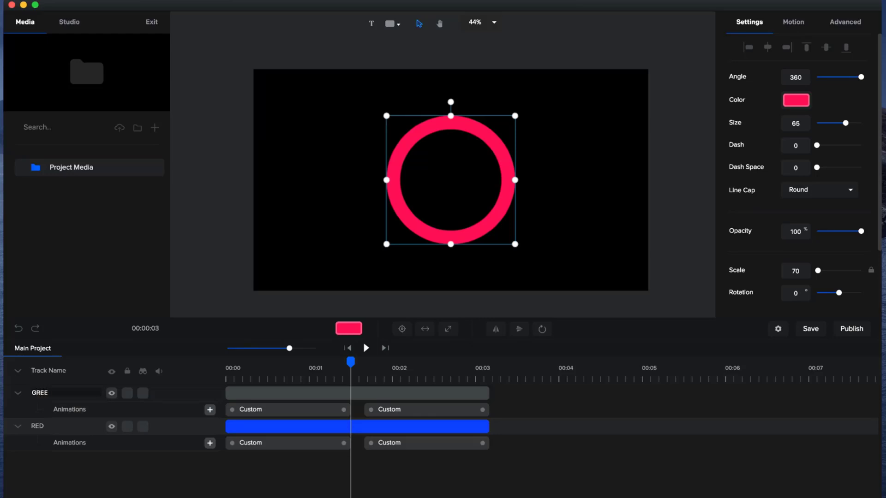
{"action": "key", "text": "Return"}
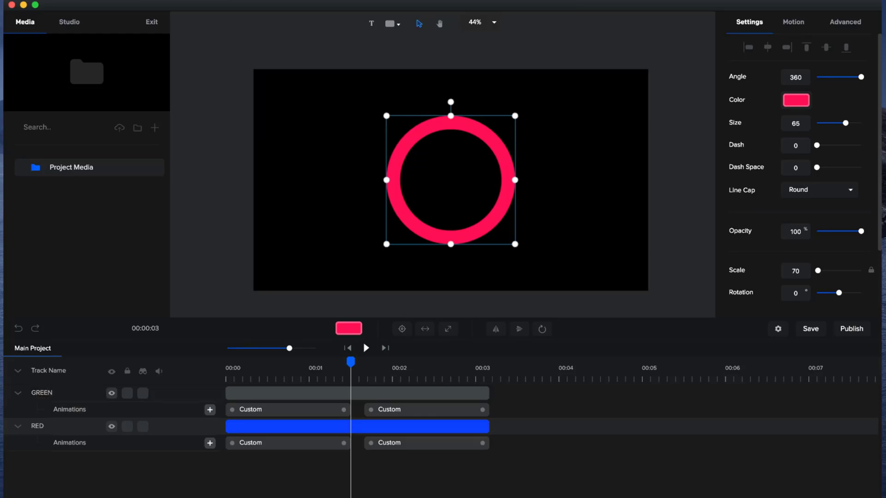
Duplicate the GREEN arc, rename the topmost copy BLUE, and collapse all the tracks
{"action": "left_click", "coordinate": [262, 392]}
{"action": "key", "text": "super+d"}
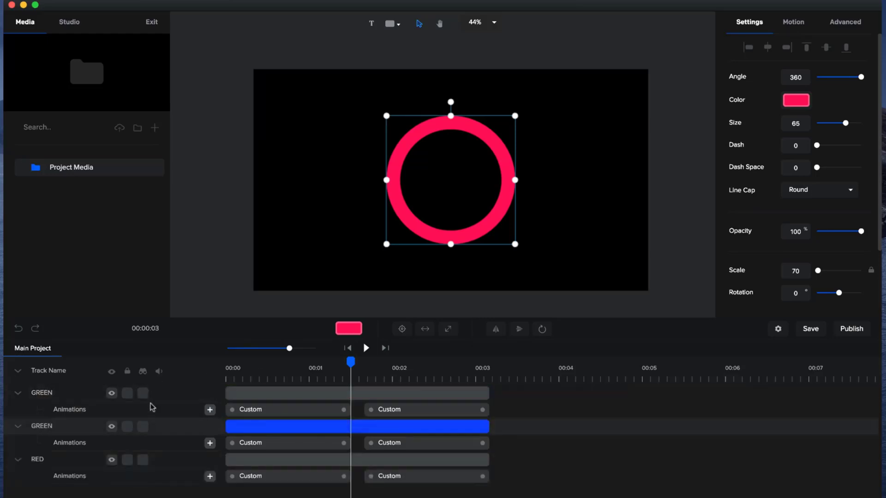
{"action": "double_click", "coordinate": [50, 393]}
{"action": "type", "text": "BLUE"}
{"action": "left_click", "coordinate": [17, 372]}
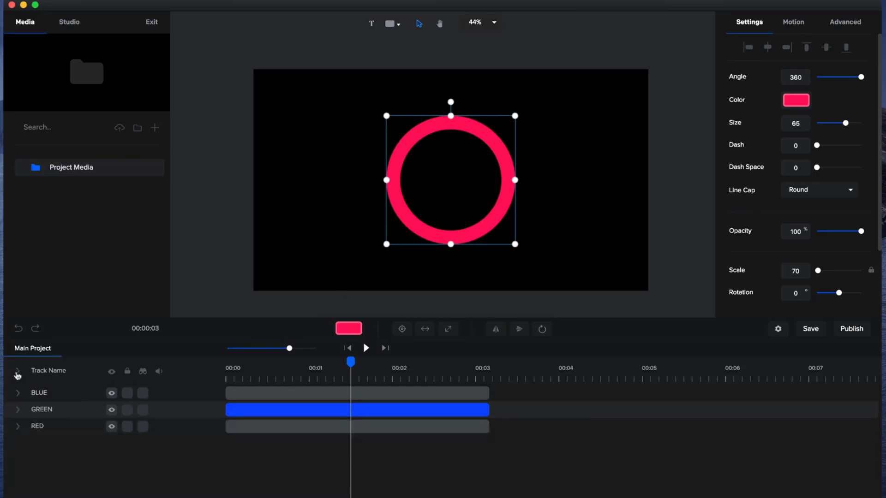
Set the BLUE arc's color to bright blue #1091FF
{"action": "left_click", "coordinate": [359, 391]}
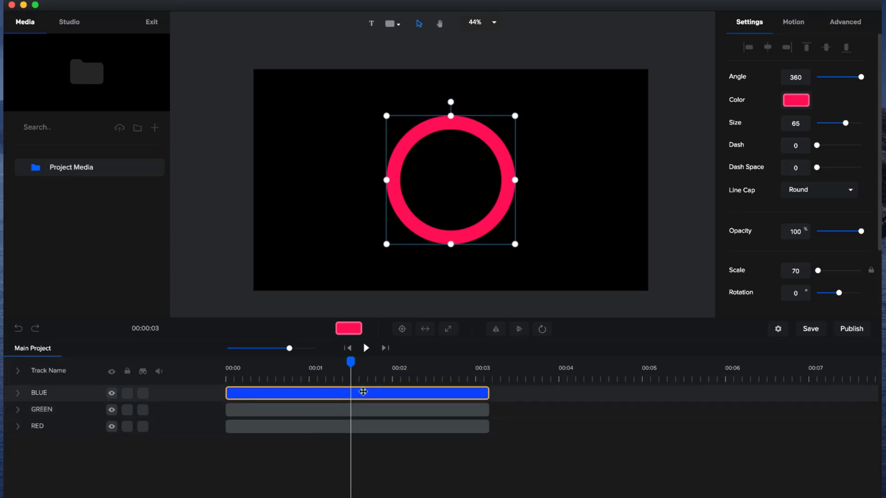
{"action": "left_click", "coordinate": [801, 104]}
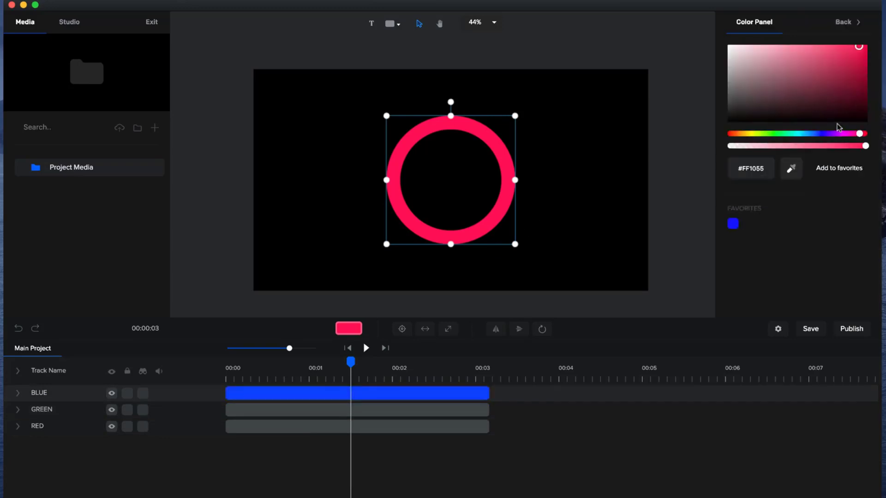
{"action": "left_click_drag", "start_coordinate": [822, 133], "coordinate": [807, 133]}
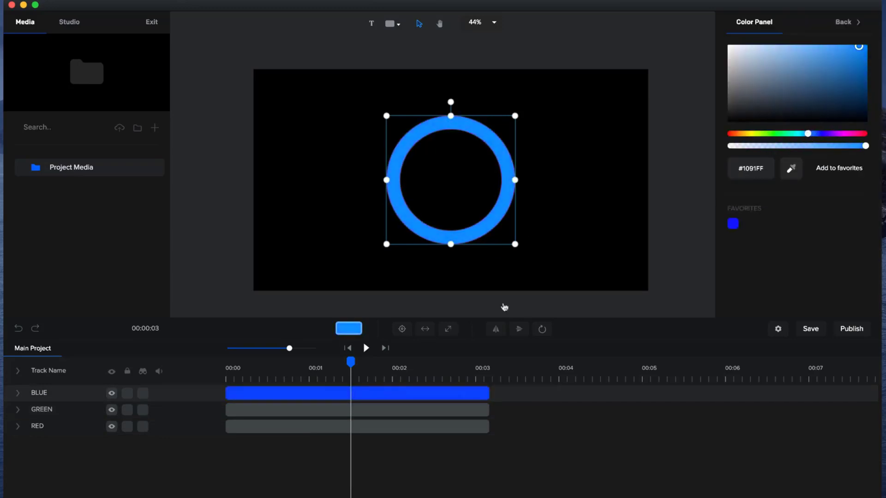
Set the GREEN arc's color to yellow-green #B8CA55, hiding the BLUE track while choosing it and showing it again
{"action": "left_click", "coordinate": [312, 410]}
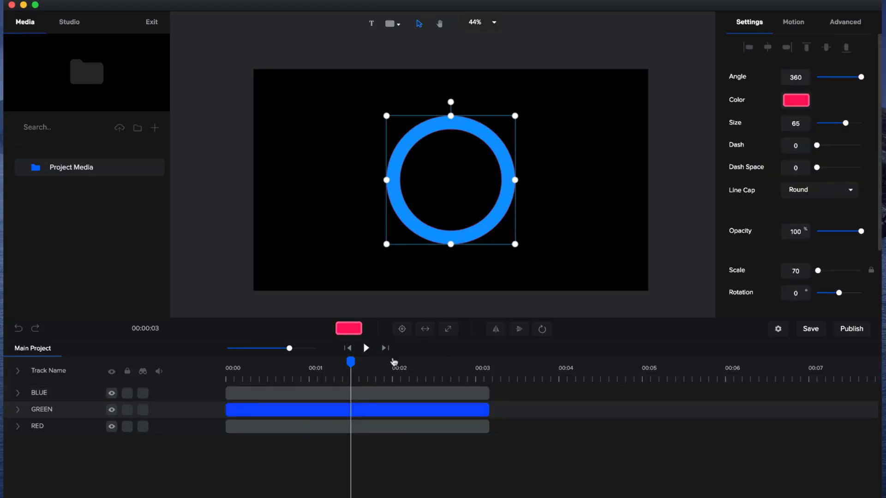
{"action": "left_click_drag", "start_coordinate": [352, 366], "coordinate": [319, 366]}
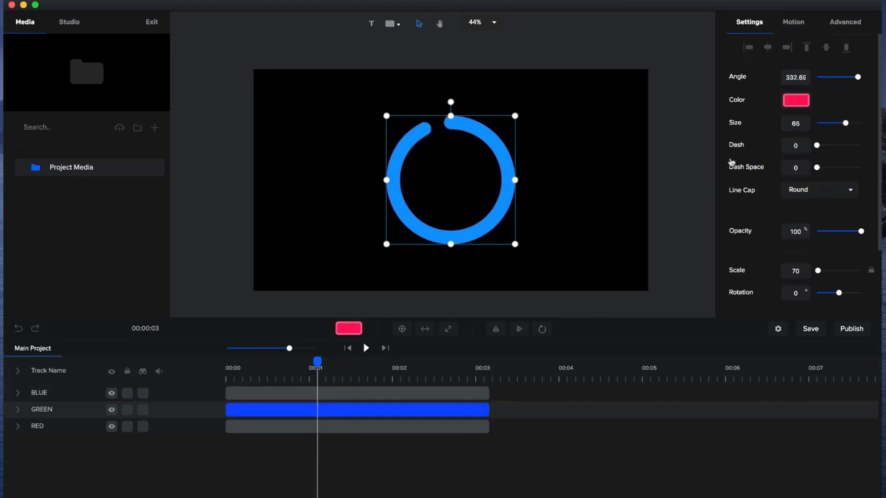
{"action": "left_click", "coordinate": [796, 102]}
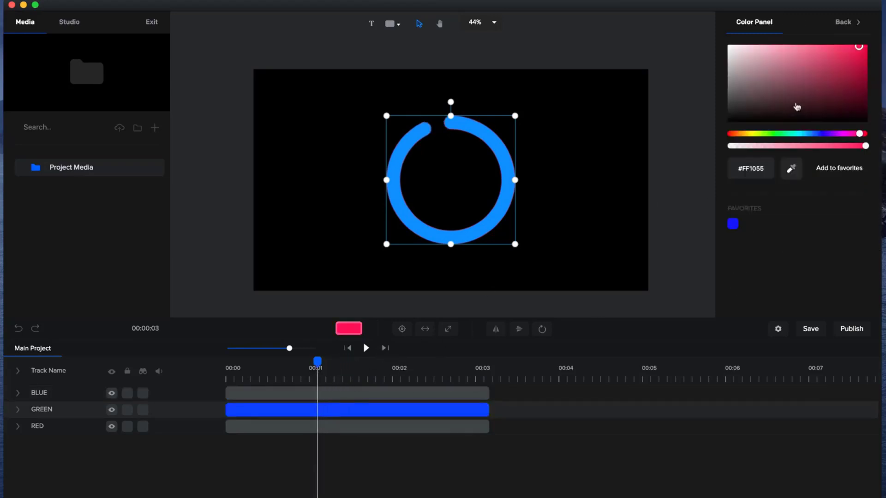
{"action": "left_click", "coordinate": [112, 394]}
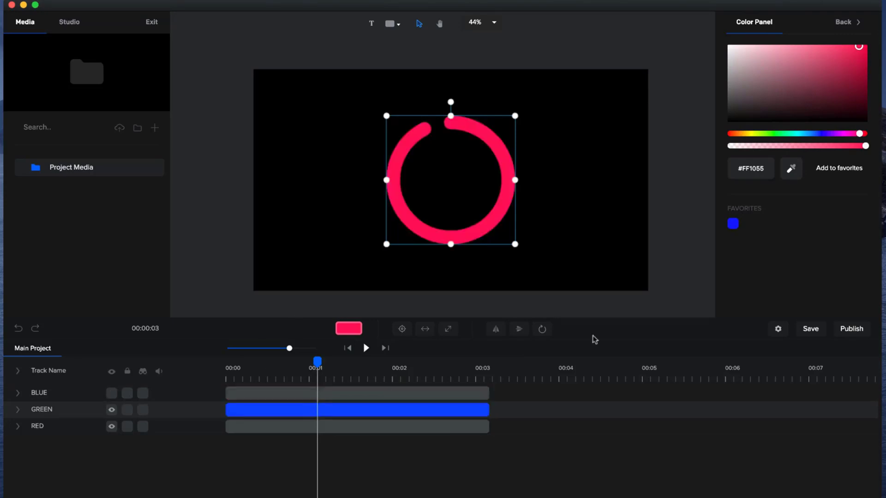
{"action": "left_click_drag", "start_coordinate": [777, 133], "coordinate": [755, 134]}
{"action": "left_click_drag", "start_coordinate": [826, 47], "coordinate": [809, 62]}
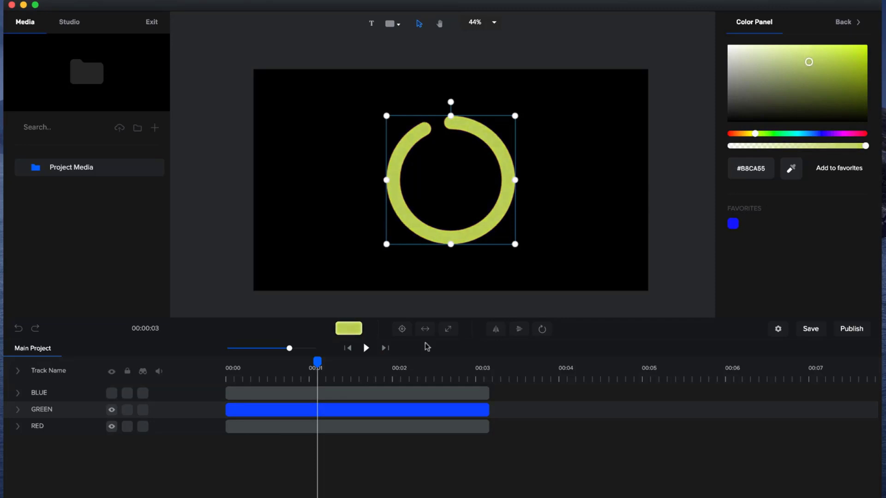
{"action": "left_click", "coordinate": [112, 414]}
{"action": "left_click", "coordinate": [112, 414]}
{"action": "left_click", "coordinate": [115, 395]}
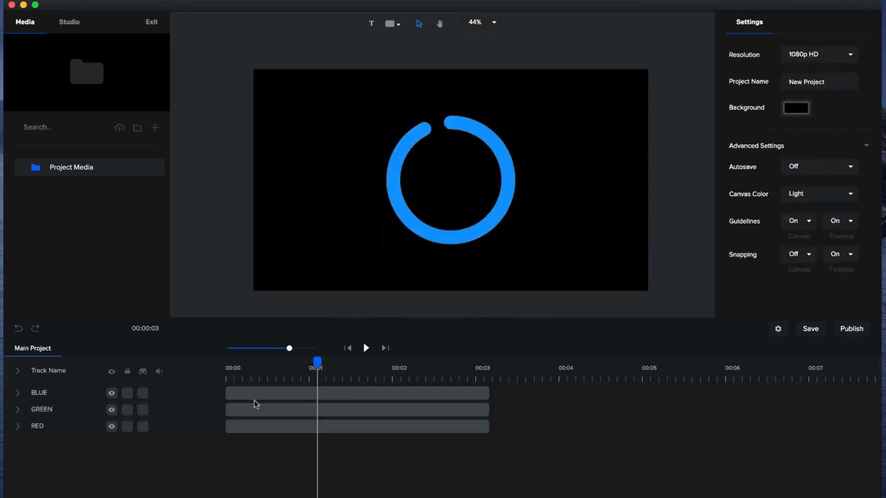
Stagger the clips so GREEN starts at about 0.3 s and BLUE at about 0.6 s, and preview the animation
{"action": "left_click_drag", "start_coordinate": [318, 362], "coordinate": [222, 408]}
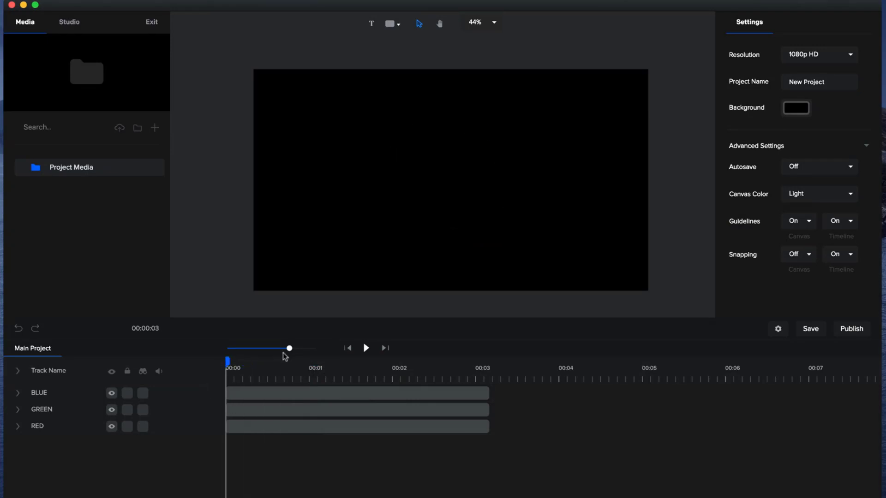
{"action": "left_click_drag", "start_coordinate": [290, 348], "coordinate": [298, 348]}
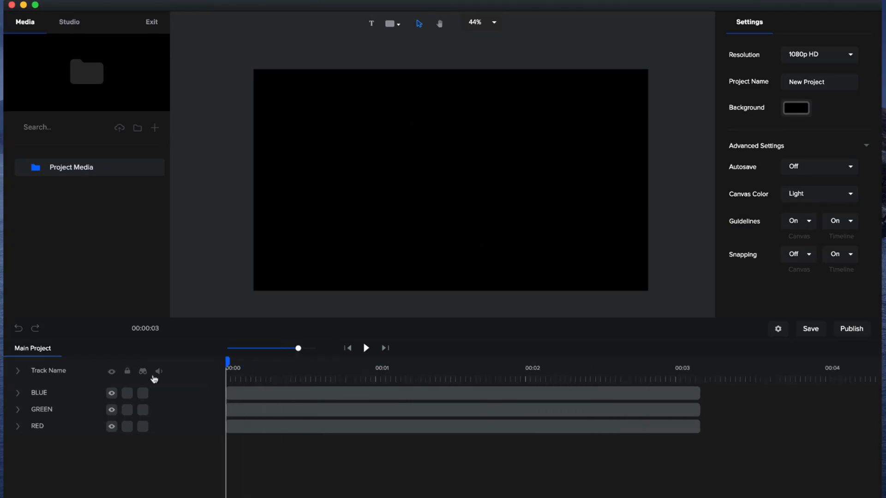
{"action": "left_click", "coordinate": [21, 372]}
{"action": "left_click", "coordinate": [293, 412]}
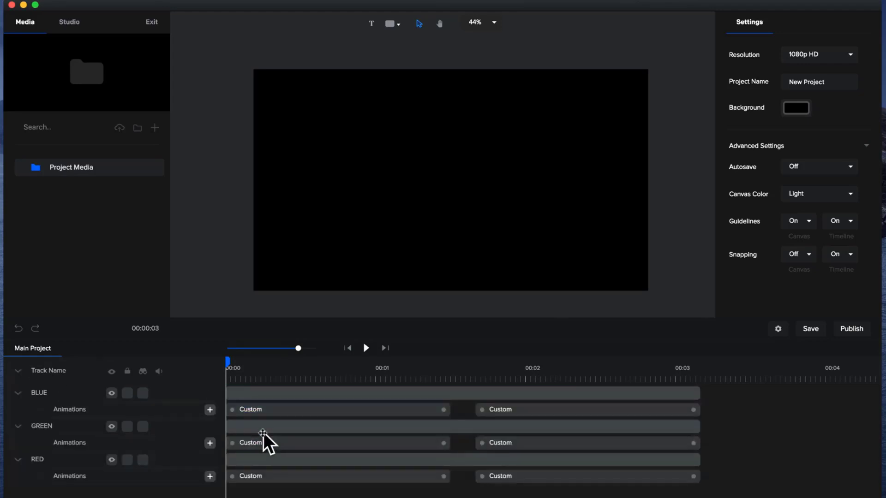
{"action": "left_click", "coordinate": [247, 429]}
{"action": "left_click_drag", "start_coordinate": [243, 427], "coordinate": [282, 428]}
{"action": "left_click_drag", "start_coordinate": [268, 397], "coordinate": [347, 395]}
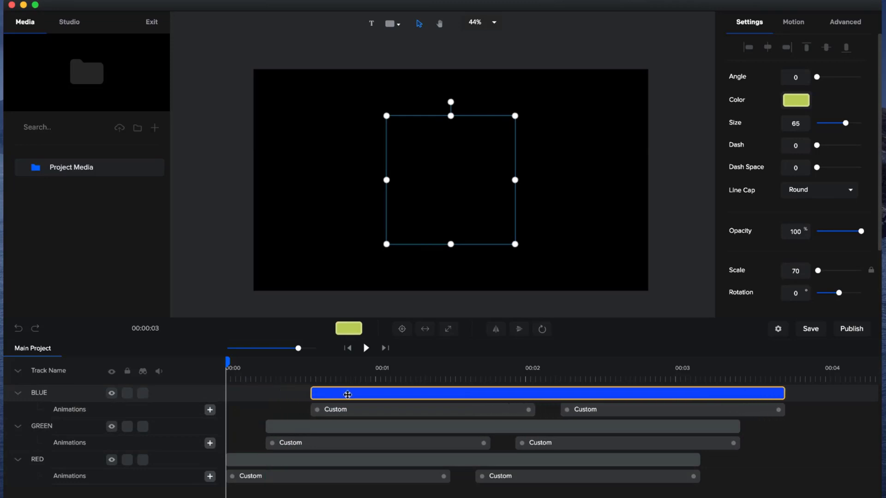
{"action": "left_click", "coordinate": [365, 349]}
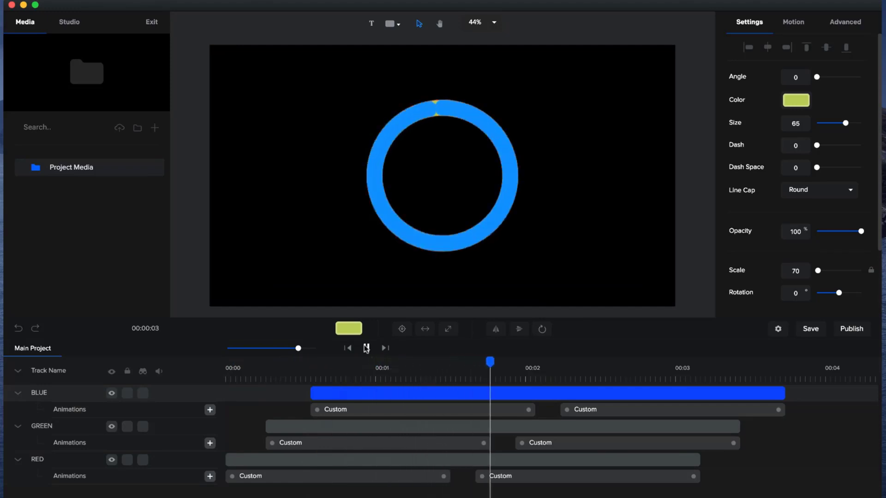
{"action": "left_click", "coordinate": [366, 349]}
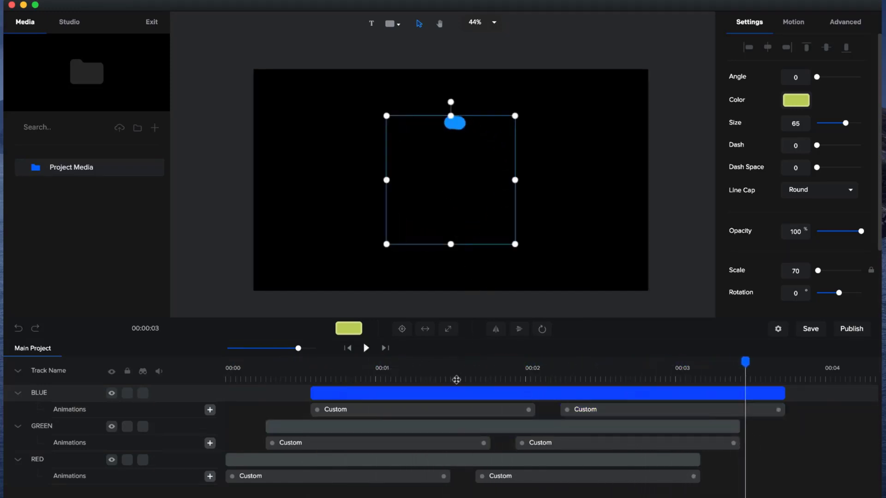
Extend the GREEN clip to about 3.9 seconds and shift its second animation to the clip's end
{"action": "left_click", "coordinate": [737, 426]}
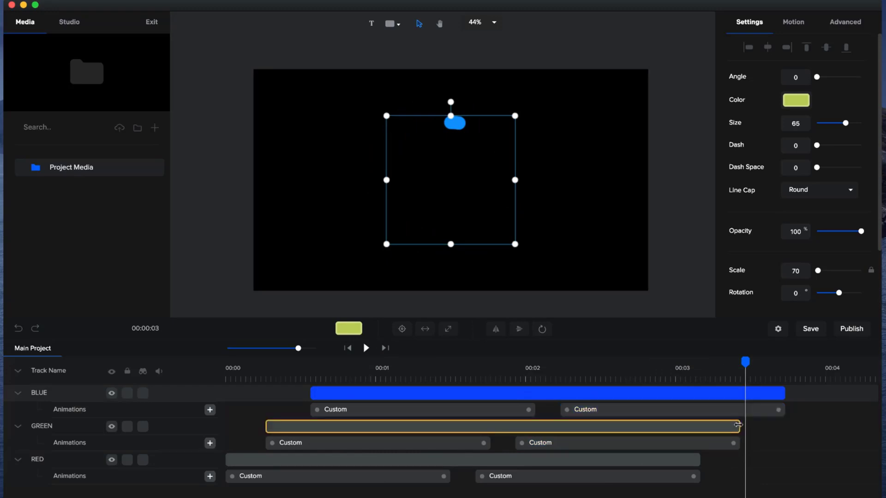
{"action": "left_click_drag", "start_coordinate": [737, 425], "coordinate": [810, 425]}
{"action": "left_click", "coordinate": [723, 443]}
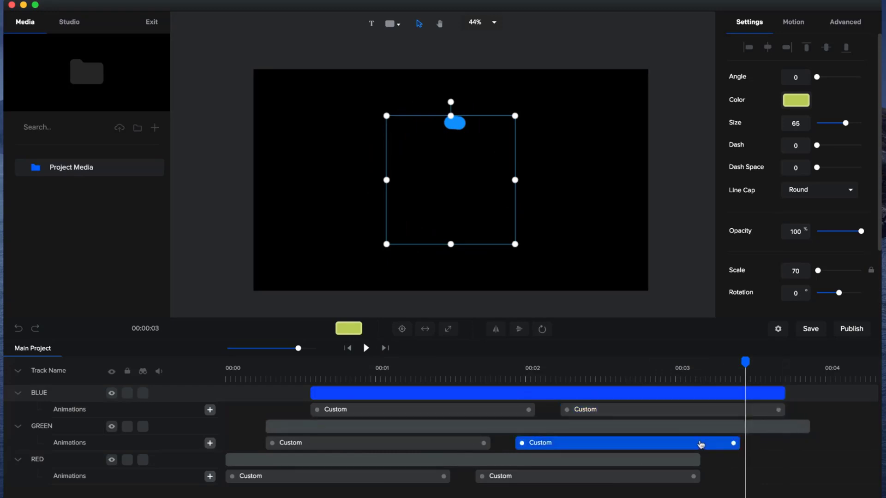
{"action": "left_click_drag", "start_coordinate": [701, 444], "coordinate": [769, 450]}
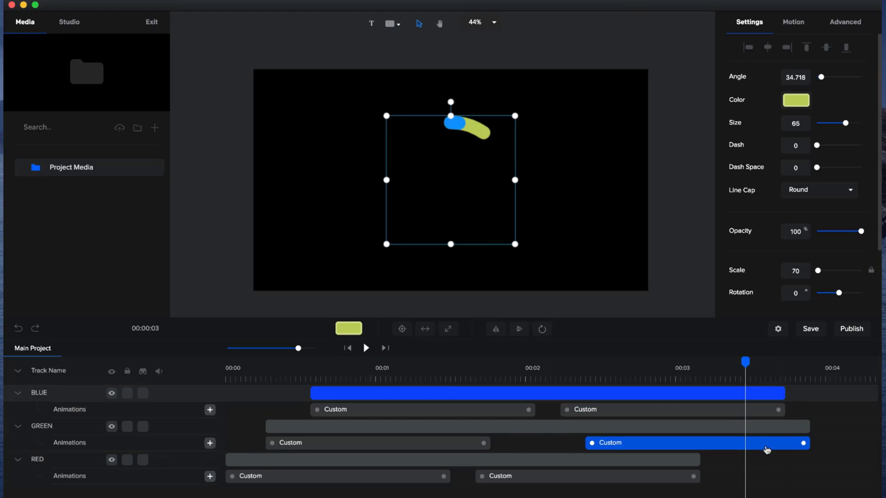
Extend the RED clip to about 4.1 seconds, shift its second animation to the clip's end, and preview the result
{"action": "left_click_drag", "start_coordinate": [702, 459], "coordinate": [840, 460]}
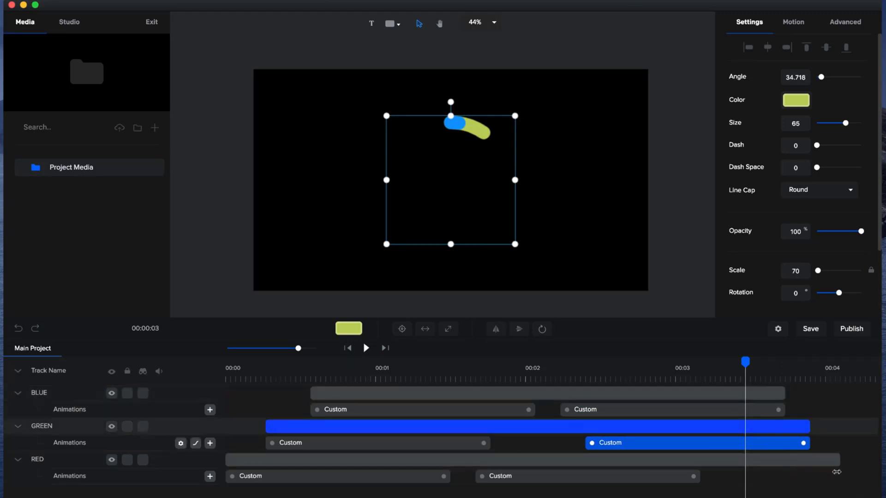
{"action": "left_click", "coordinate": [662, 480]}
{"action": "left_click_drag", "start_coordinate": [605, 480], "coordinate": [744, 481]}
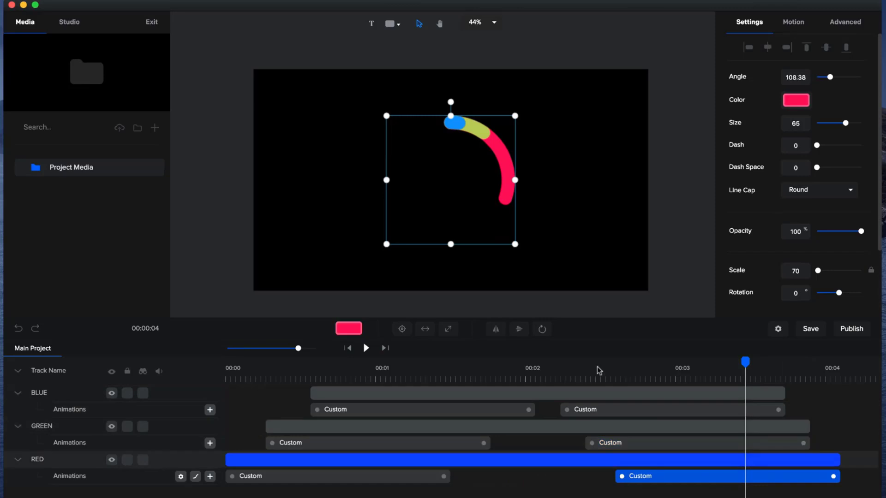
{"action": "left_click", "coordinate": [366, 348]}
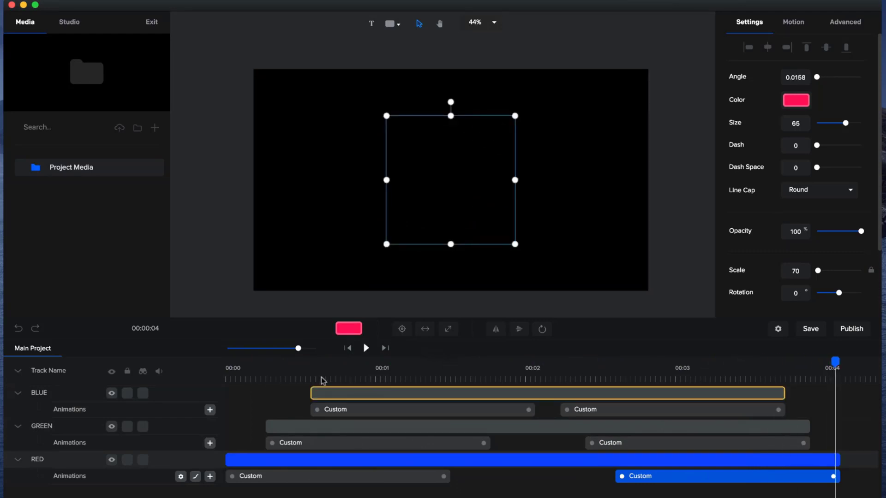
Collapse the tracks, show the frame at about 1.6 seconds, and set the BLUE arc's scale to 30
{"action": "left_click", "coordinate": [18, 372]}
{"action": "left_click", "coordinate": [464, 373]}
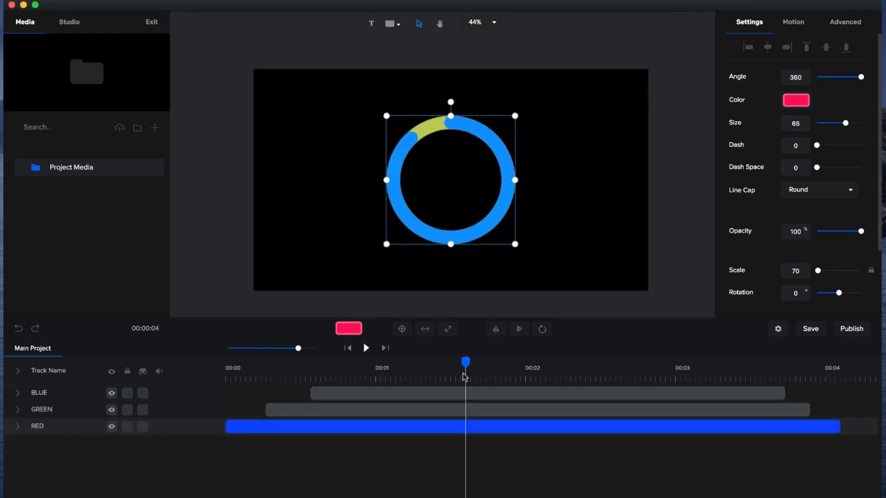
{"action": "left_click", "coordinate": [401, 393]}
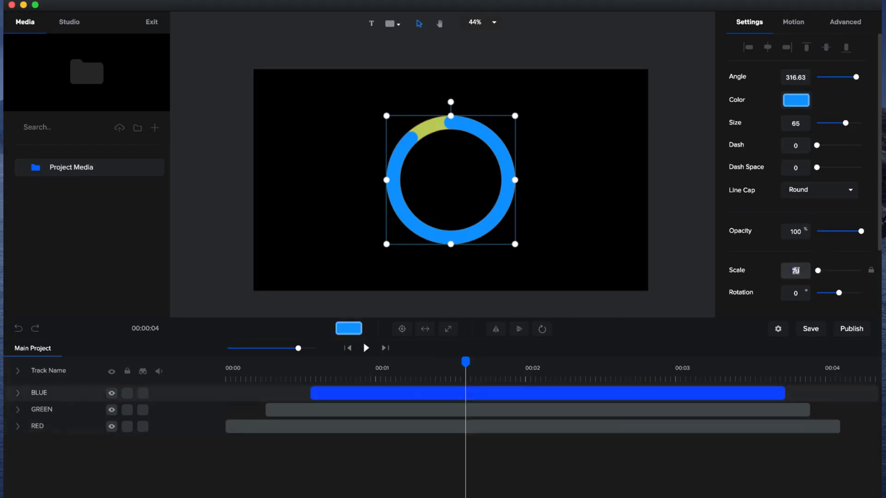
{"action": "double_click", "coordinate": [795, 271]}
{"action": "type", "text": "30"}
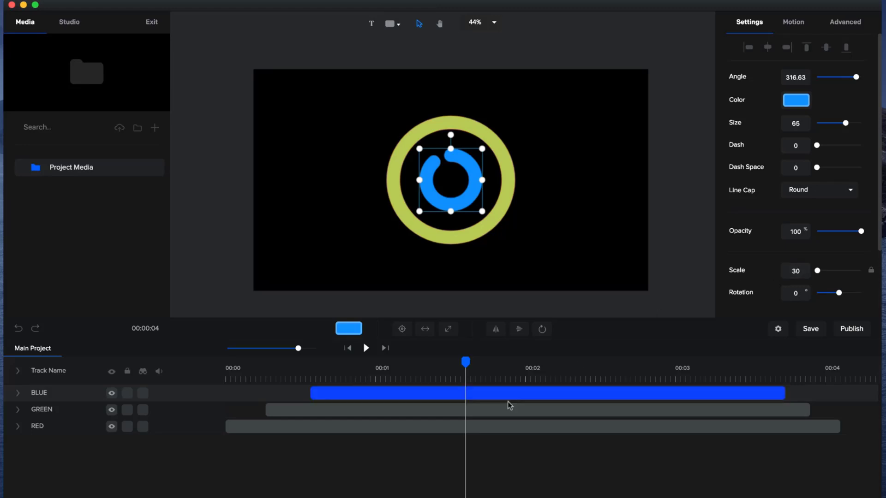
Set the GREEN arc's scale to 50 and deselect it
{"action": "left_click", "coordinate": [492, 424]}
{"action": "left_click", "coordinate": [494, 410]}
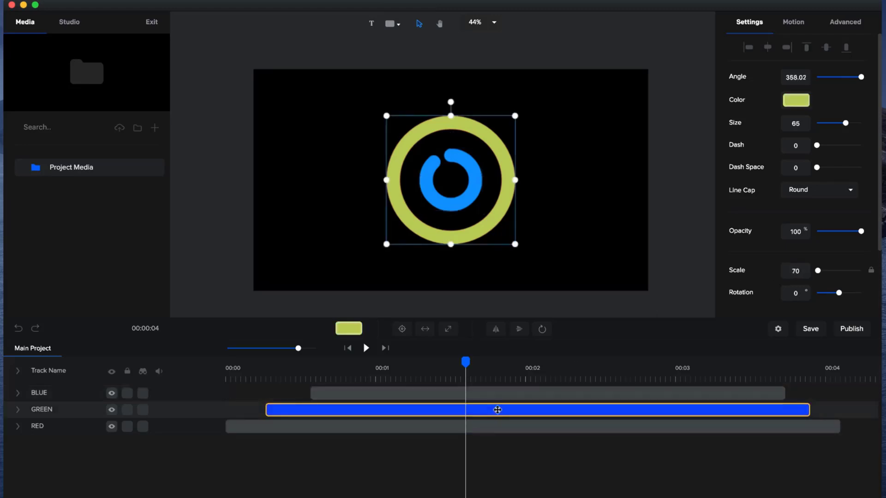
{"action": "double_click", "coordinate": [796, 271]}
{"action": "type", "text": "50"}
{"action": "left_click", "coordinate": [317, 180]}
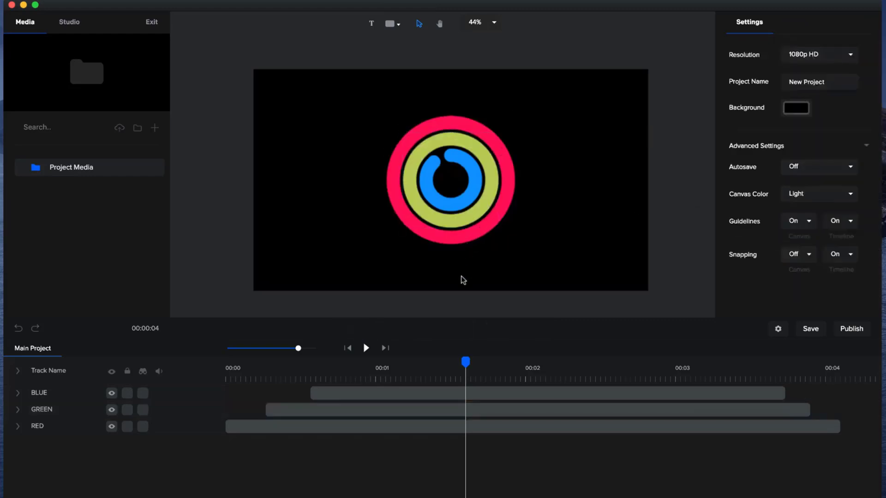
Play the three-ring animation from the start and check the frame at about 2 seconds
{"action": "left_click_drag", "start_coordinate": [469, 358], "coordinate": [227, 388]}
{"action": "left_click", "coordinate": [368, 348]}
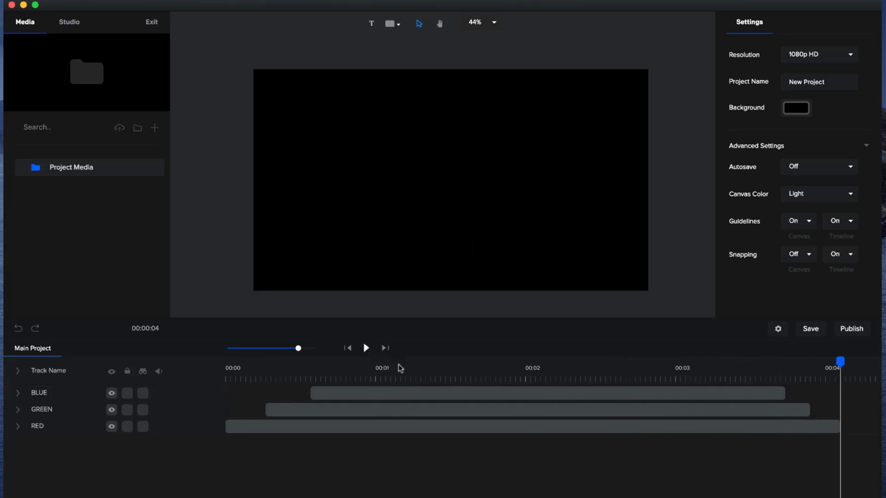
{"action": "left_click_drag", "start_coordinate": [399, 367], "coordinate": [525, 363]}
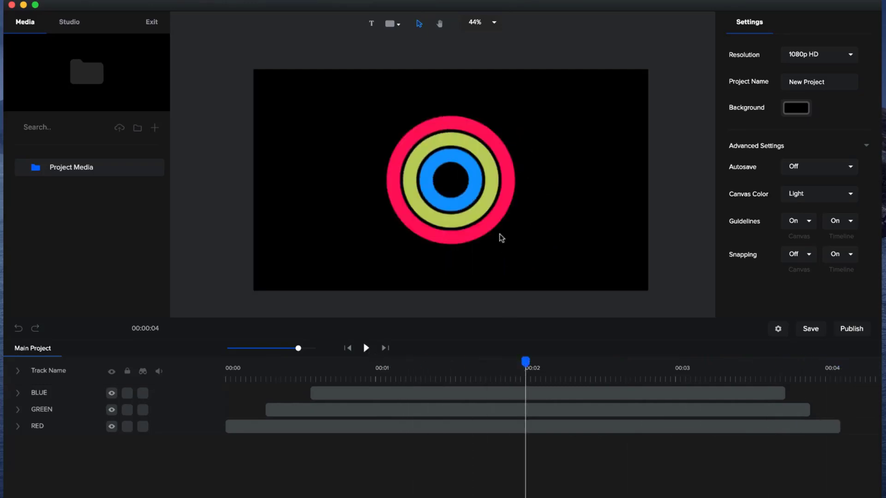